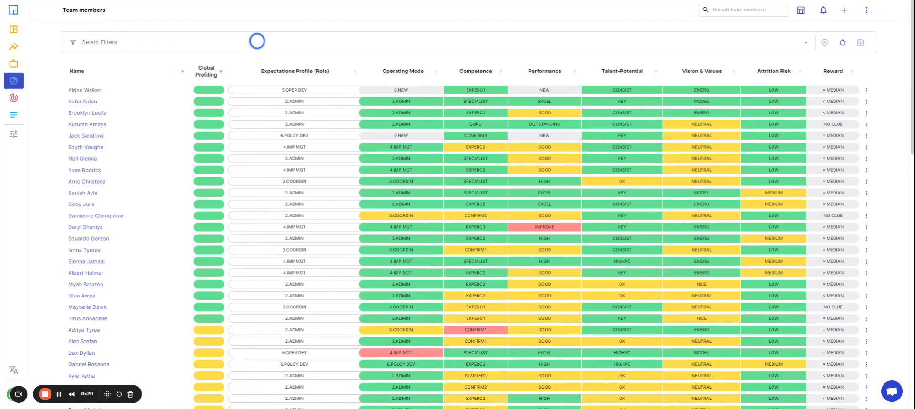
# Filter the team members by department, selecting Marketing together with its Digital Marketing sub-department
pyautogui.click(257, 41)
pyautogui.scroll(-3, 245, 101)
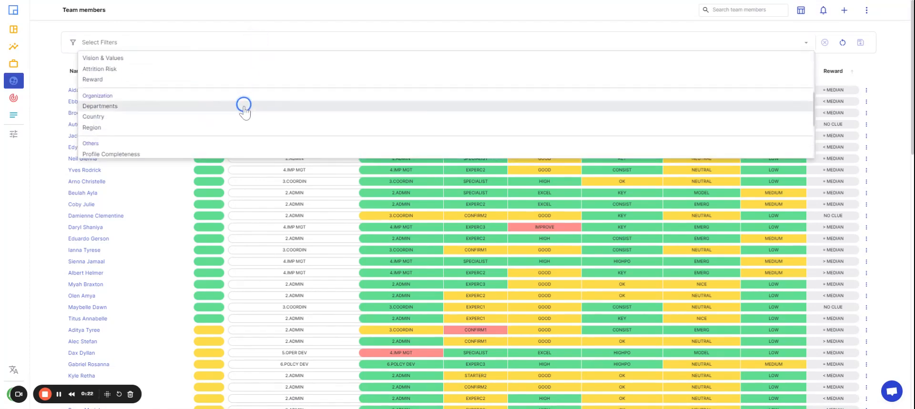
pyautogui.click(210, 106)
pyautogui.click(50, 60)
pyautogui.click(104, 62)
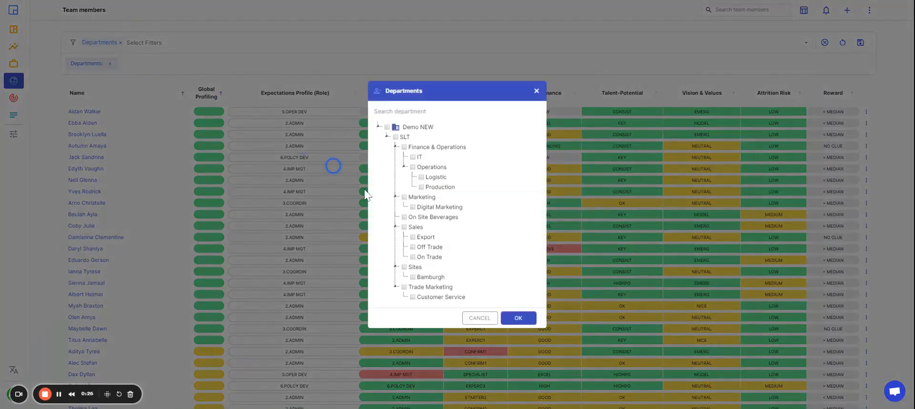
pyautogui.click(404, 197)
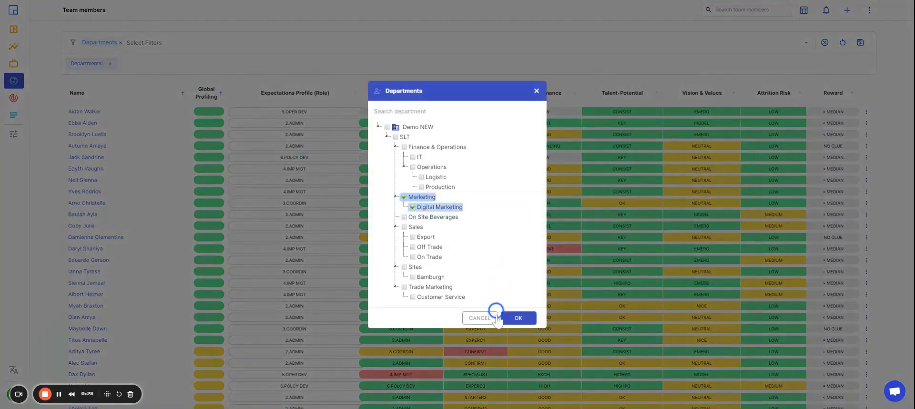
pyautogui.click(509, 322)
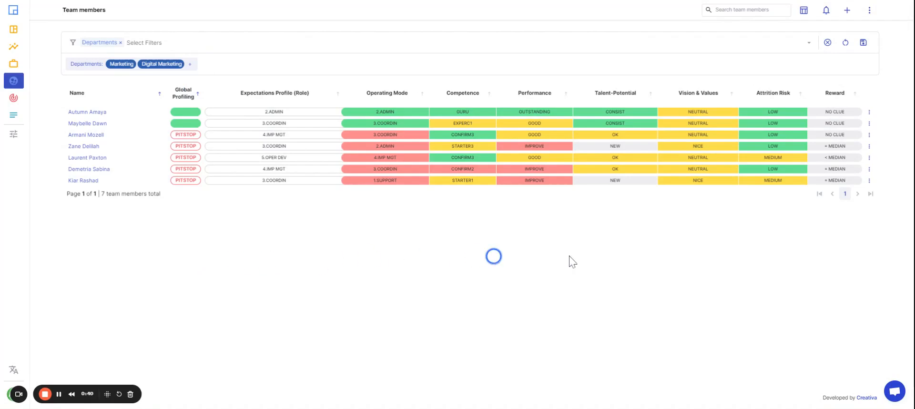
# Add the Last update date, Create date, Area of Development, Area of Strength, Department, Manager and Role Title columns to the team members table
pyautogui.click(804, 11)
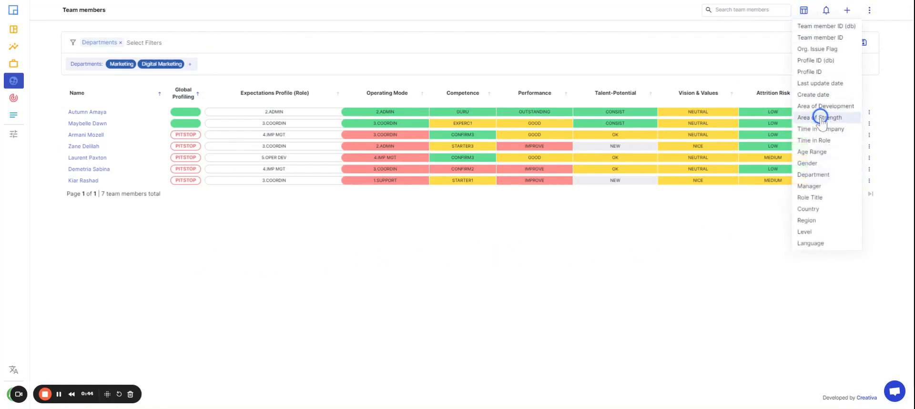
pyautogui.click(826, 83)
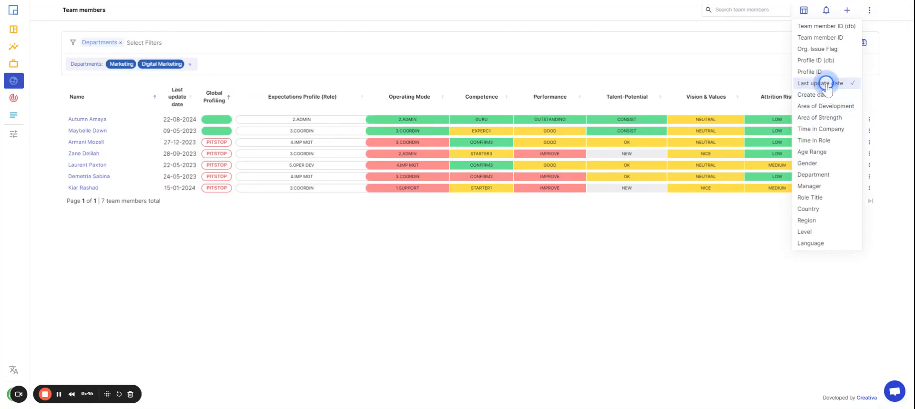
pyautogui.click(828, 94)
pyautogui.click(832, 106)
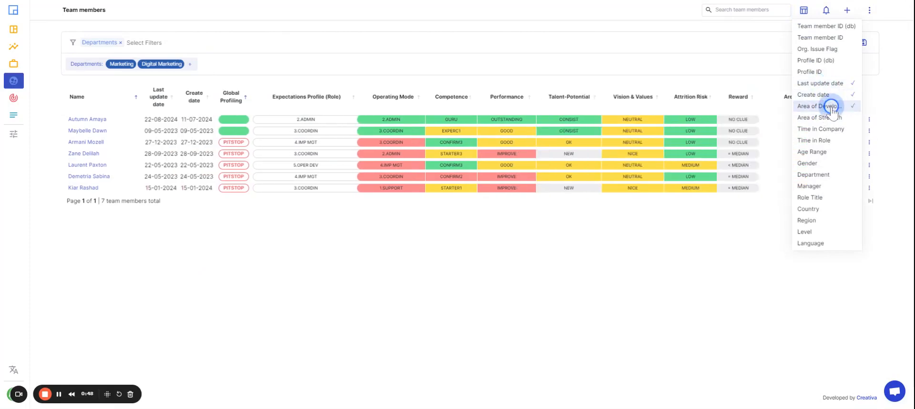
pyautogui.click(830, 118)
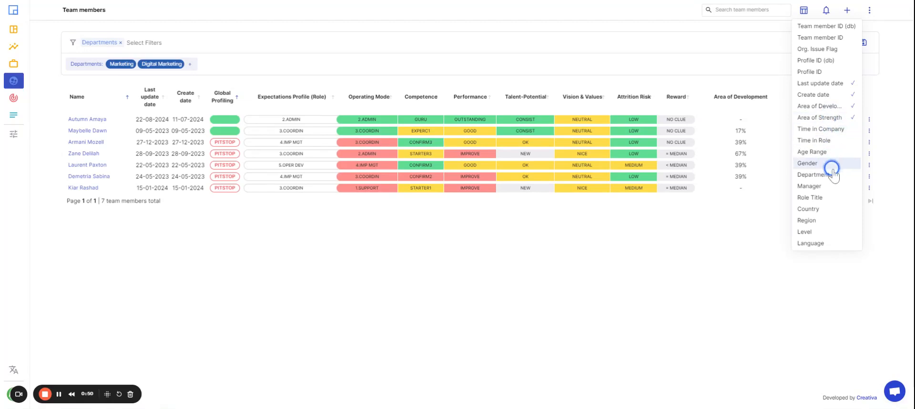
pyautogui.click(839, 186)
pyautogui.click(834, 174)
pyautogui.click(834, 197)
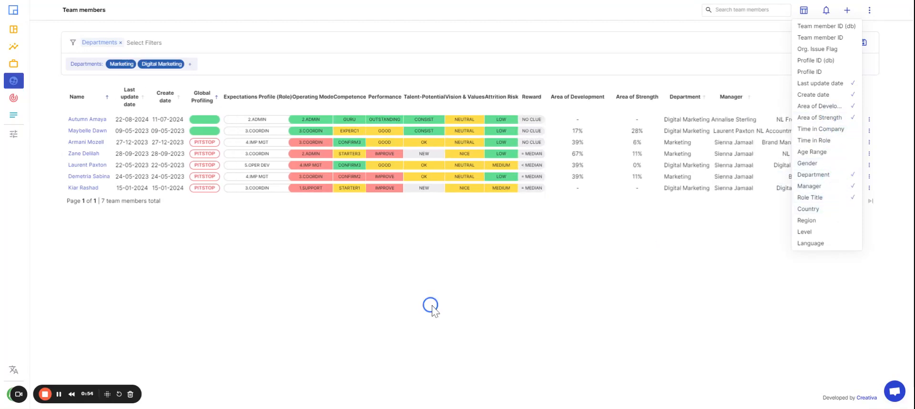
pyautogui.click(415, 281)
pyautogui.click(804, 10)
pyautogui.click(200, 242)
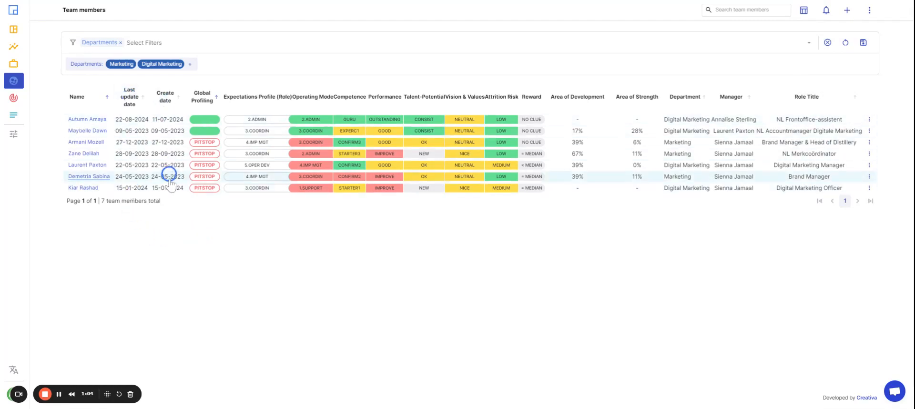
# Sort the team members table by manager and clear the Departments filter
pyautogui.click(165, 101)
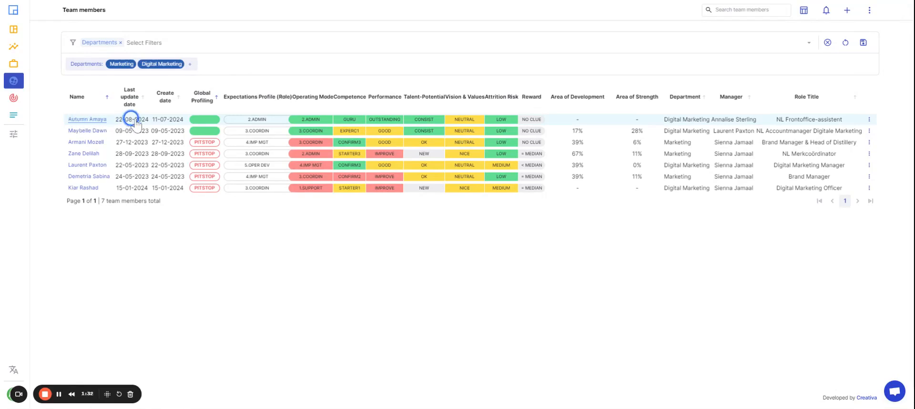
pyautogui.moveTo(312, 124)
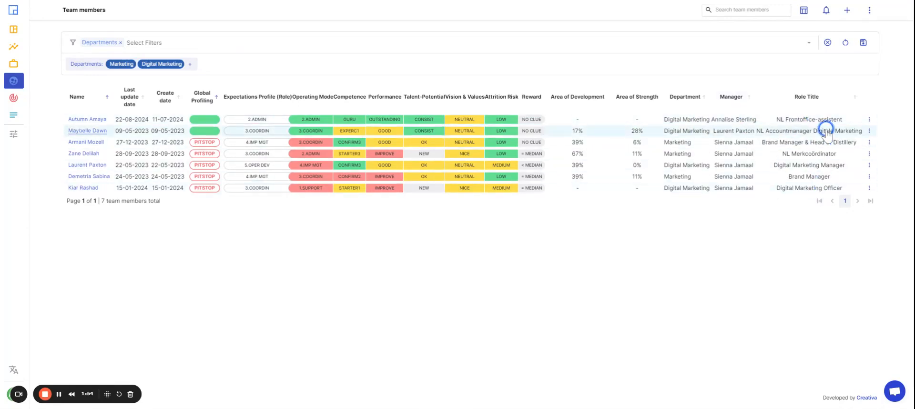
pyautogui.click(749, 98)
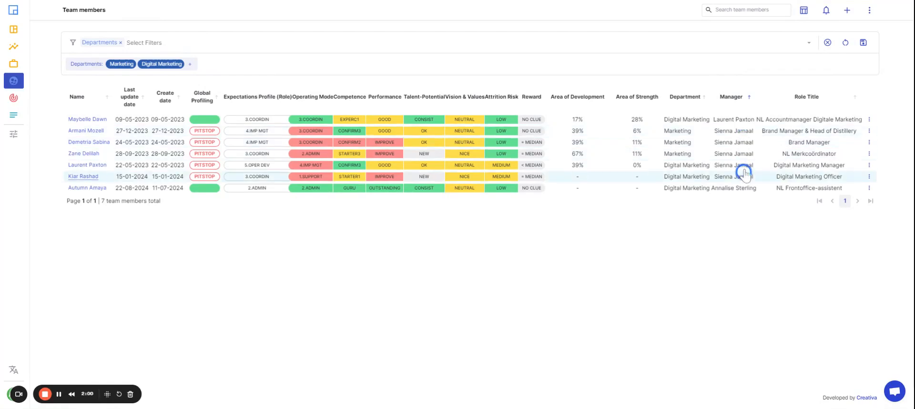
pyautogui.click(829, 44)
pyautogui.click(522, 230)
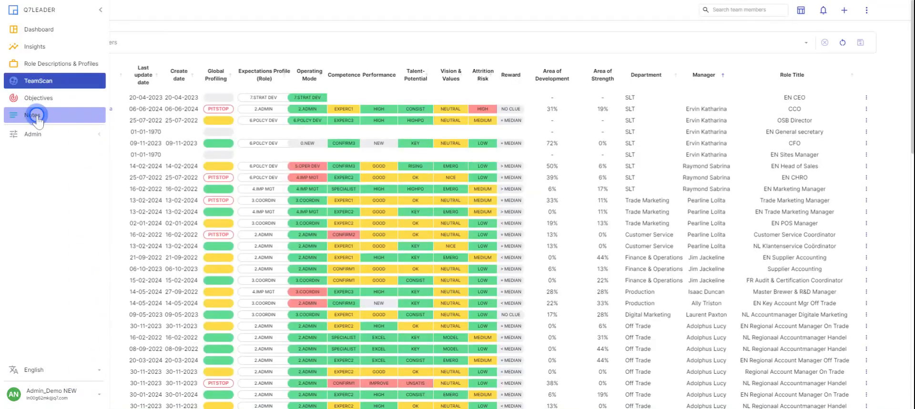
# Open the Notes page and add the Types, Author and Date columns to the notes table
pyautogui.click(33, 117)
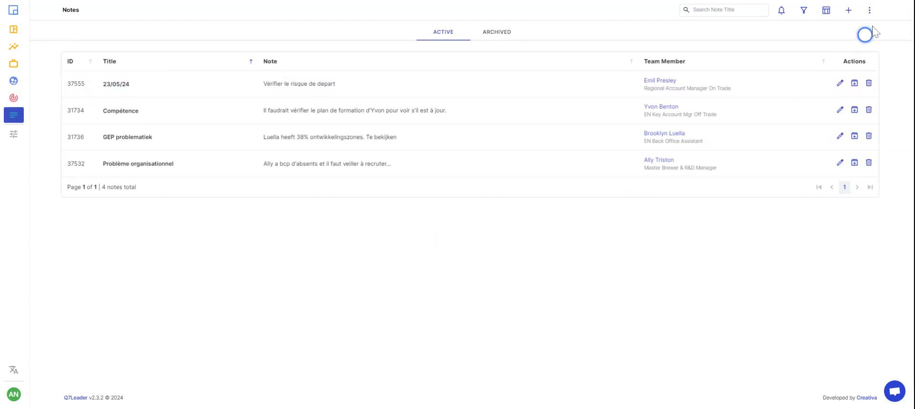
pyautogui.click(827, 11)
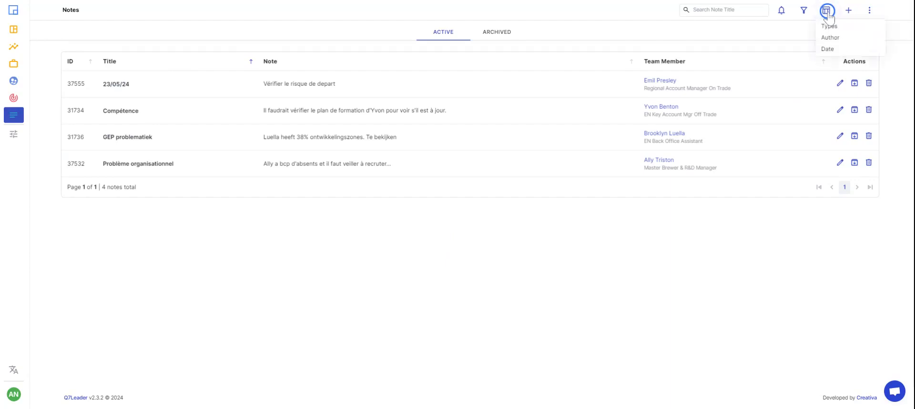
pyautogui.click(829, 26)
pyautogui.click(831, 38)
pyautogui.click(834, 49)
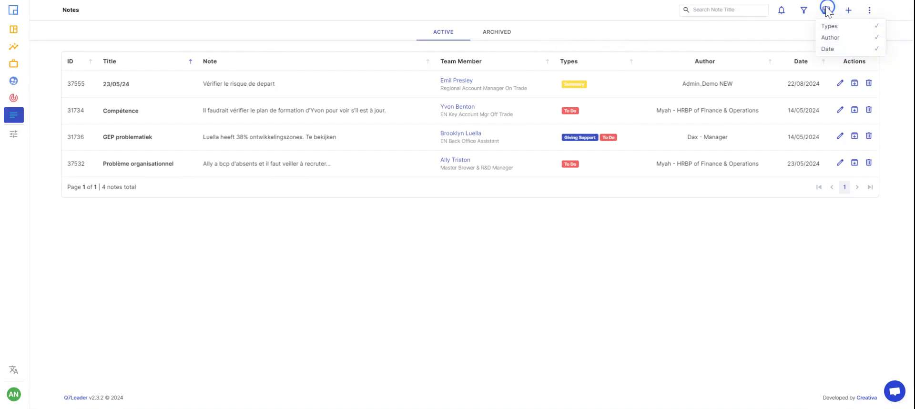
pyautogui.click(809, 12)
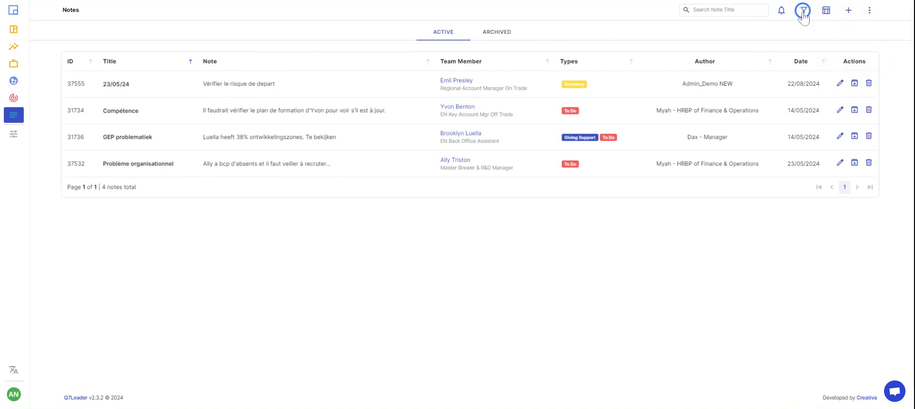
# Filter the active notes by the note type To Do and the date range 2024-01-01 to 2024-09-03
pyautogui.click(803, 11)
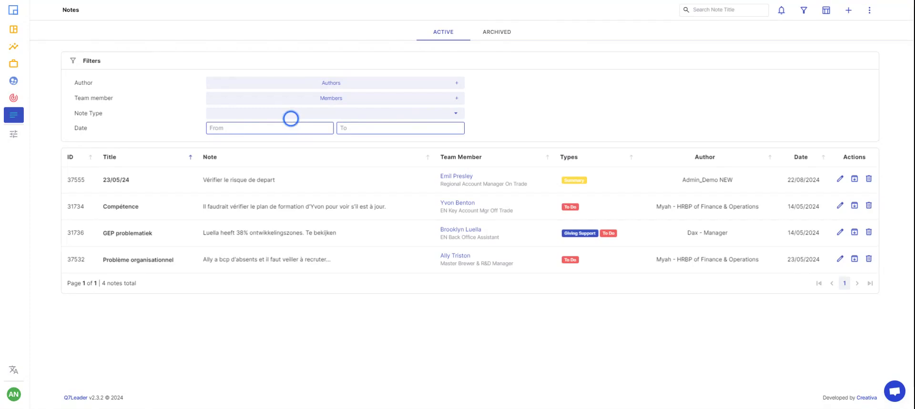
pyautogui.click(301, 193)
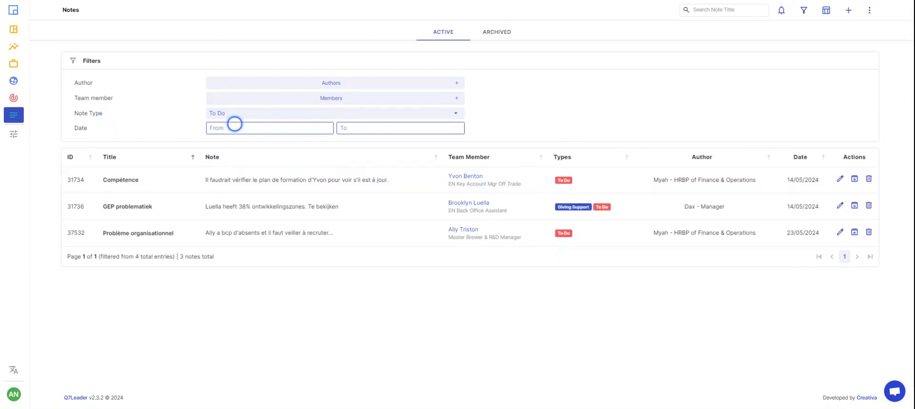
pyautogui.click(236, 127)
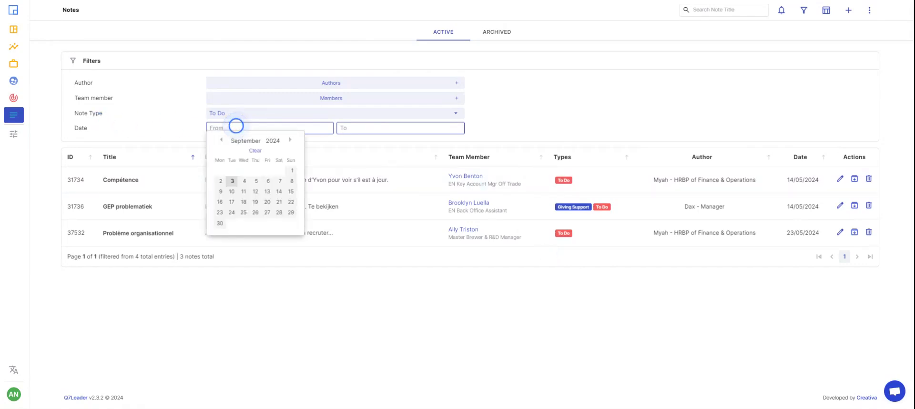
pyautogui.click(252, 147)
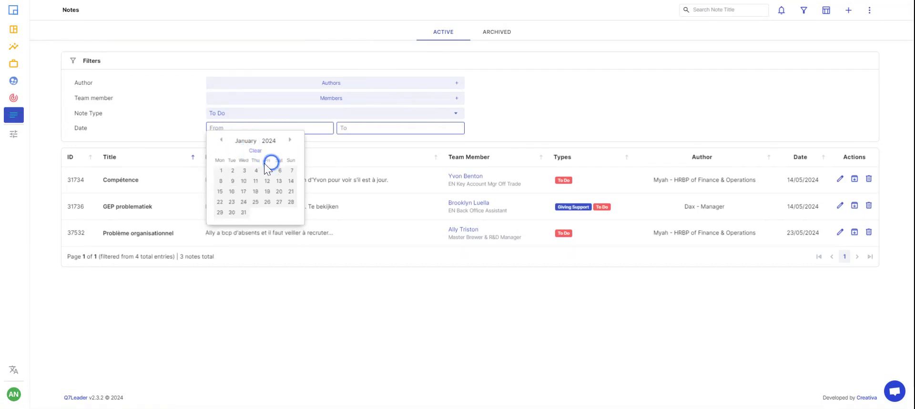
pyautogui.click(219, 171)
pyautogui.click(352, 131)
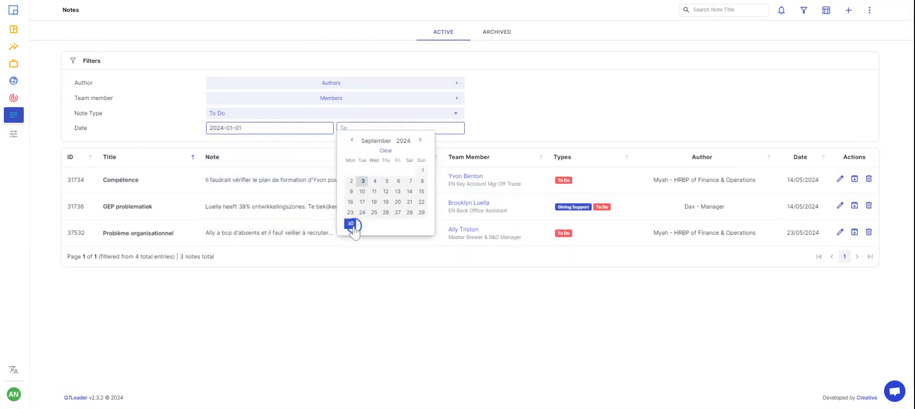
pyautogui.click(363, 181)
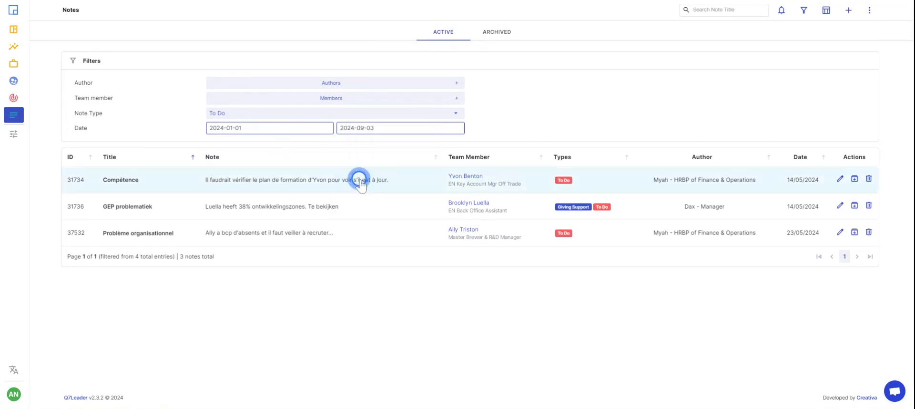